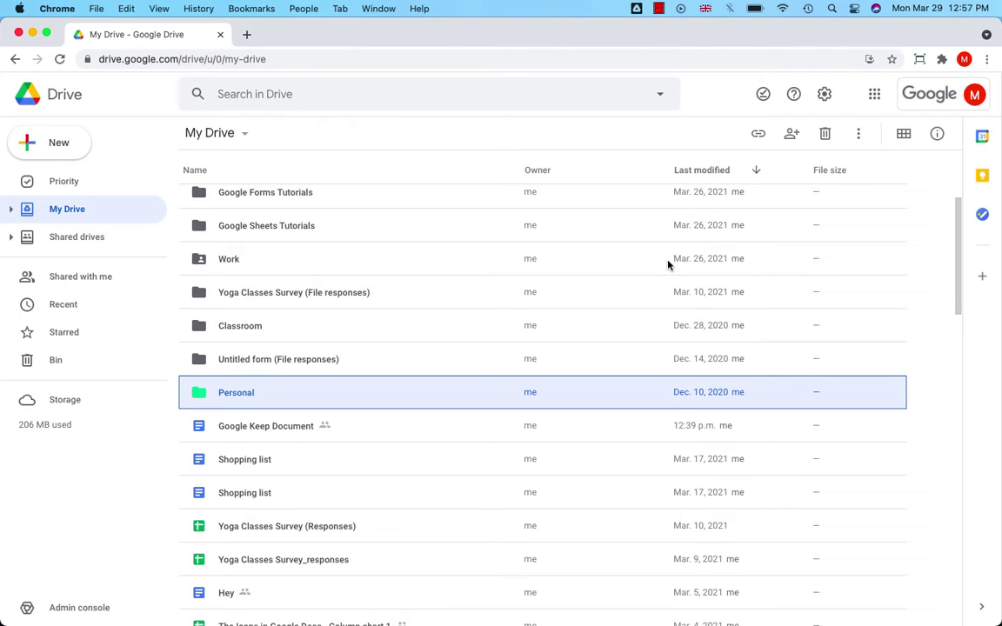
Open sharing for the Shopping list document directly below Google Keep Document and add the recipient.
{"action": "left_click", "coordinate": [305, 468]}
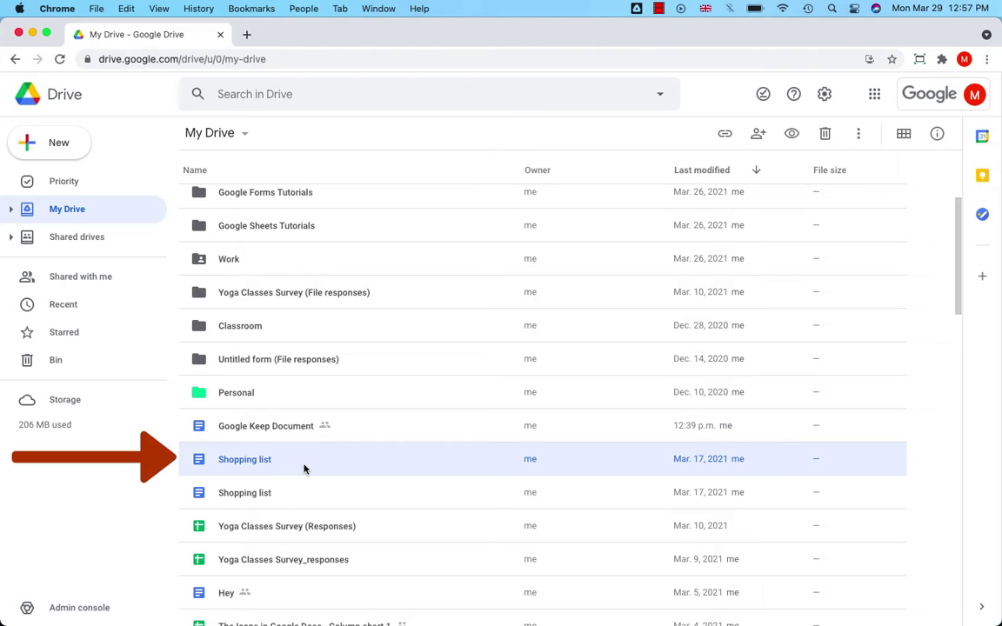
{"action": "right_click", "coordinate": [304, 468]}
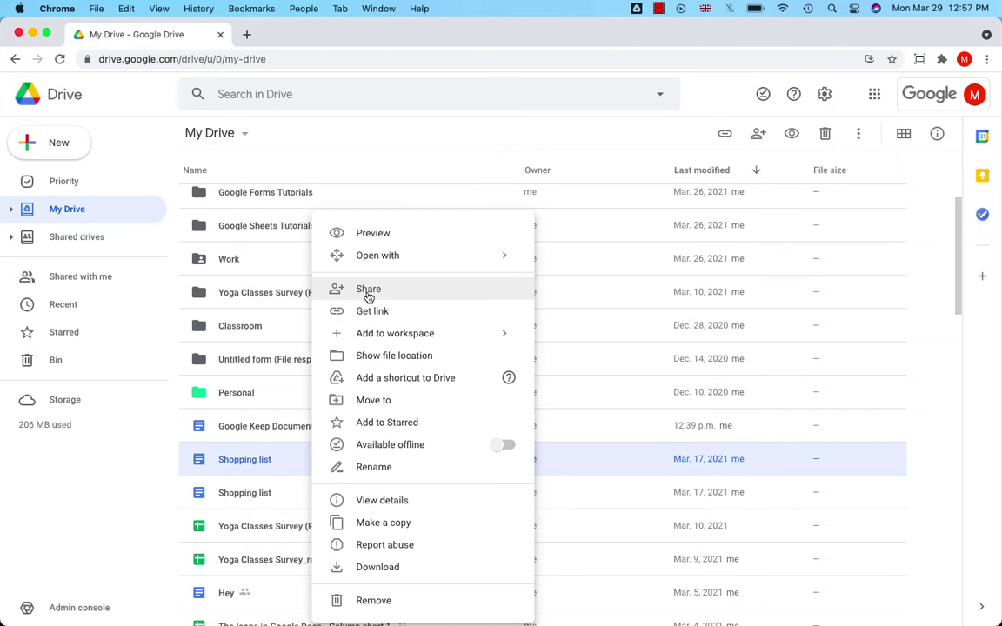
{"action": "left_click", "coordinate": [267, 462]}
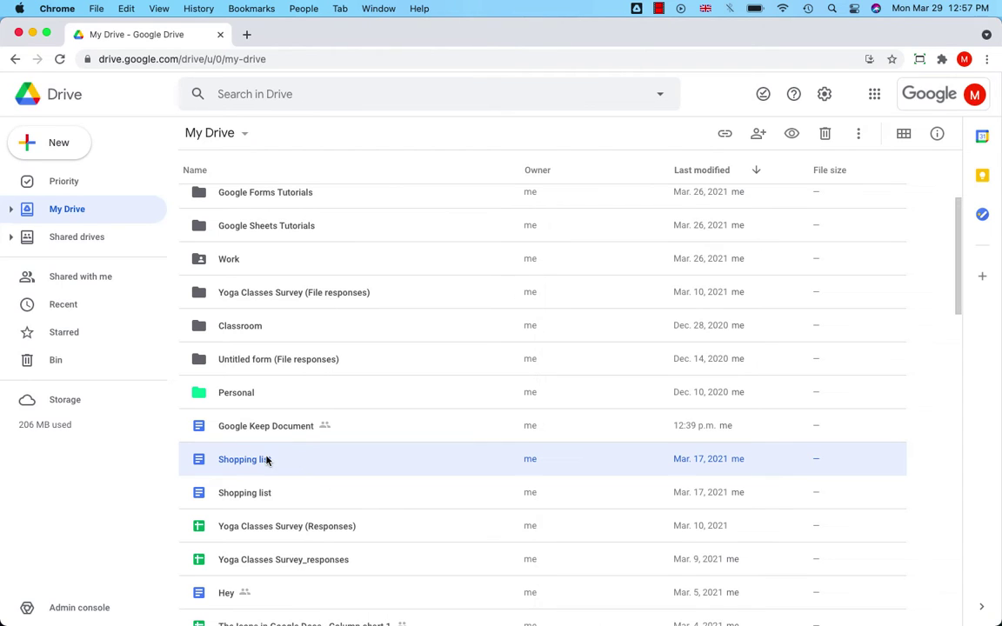
{"action": "left_click", "coordinate": [758, 135]}
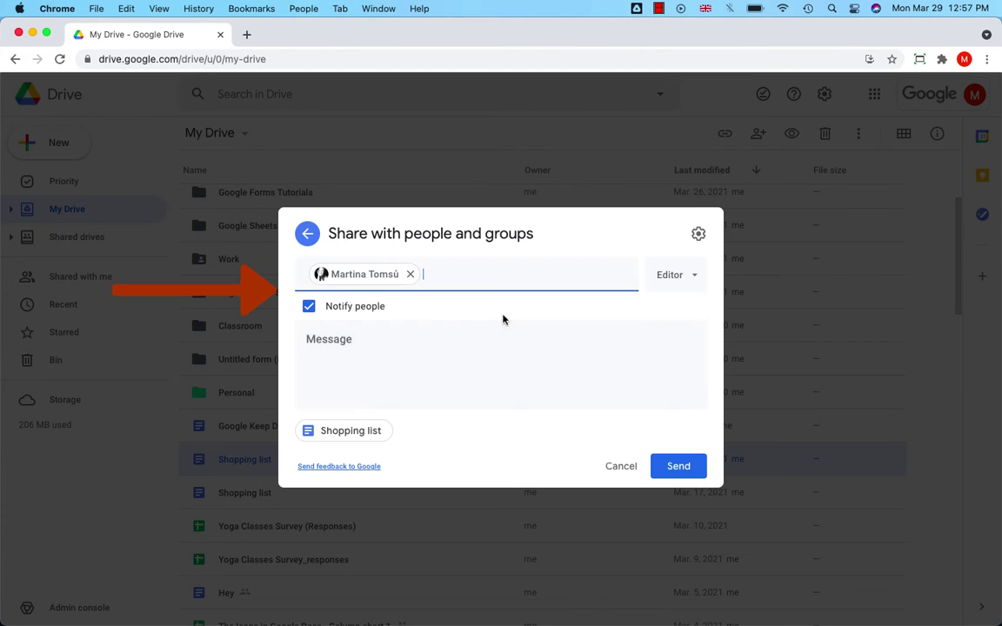
Try the Viewer and Commenter roles for the recipient, and set the role back to Editor.
{"action": "left_click", "coordinate": [683, 277]}
{"action": "left_click", "coordinate": [687, 319]}
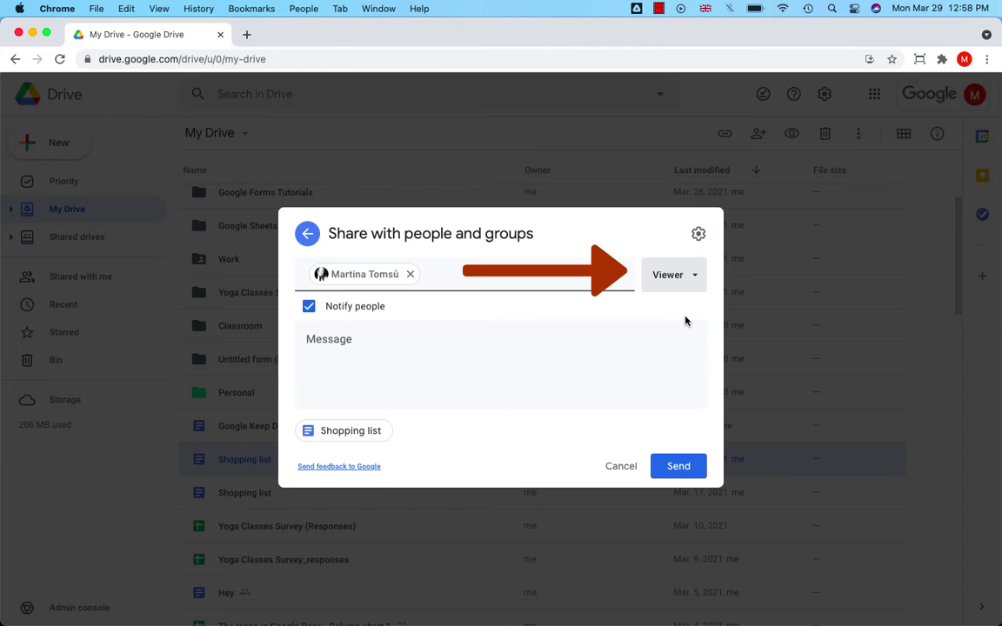
{"action": "left_click", "coordinate": [696, 280]}
{"action": "left_click", "coordinate": [692, 349]}
{"action": "left_click", "coordinate": [696, 277]}
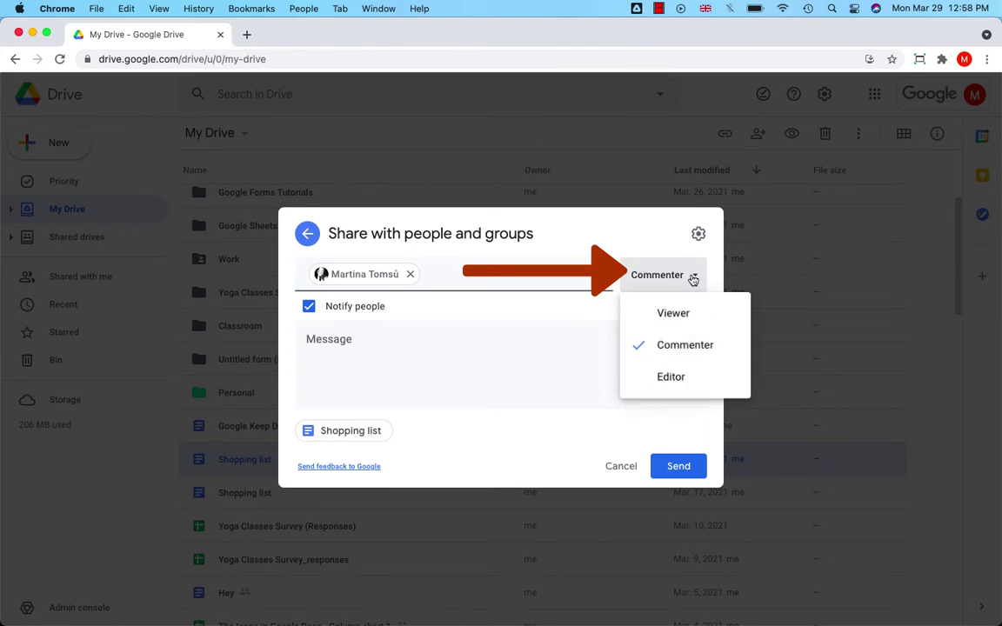
{"action": "left_click", "coordinate": [679, 383]}
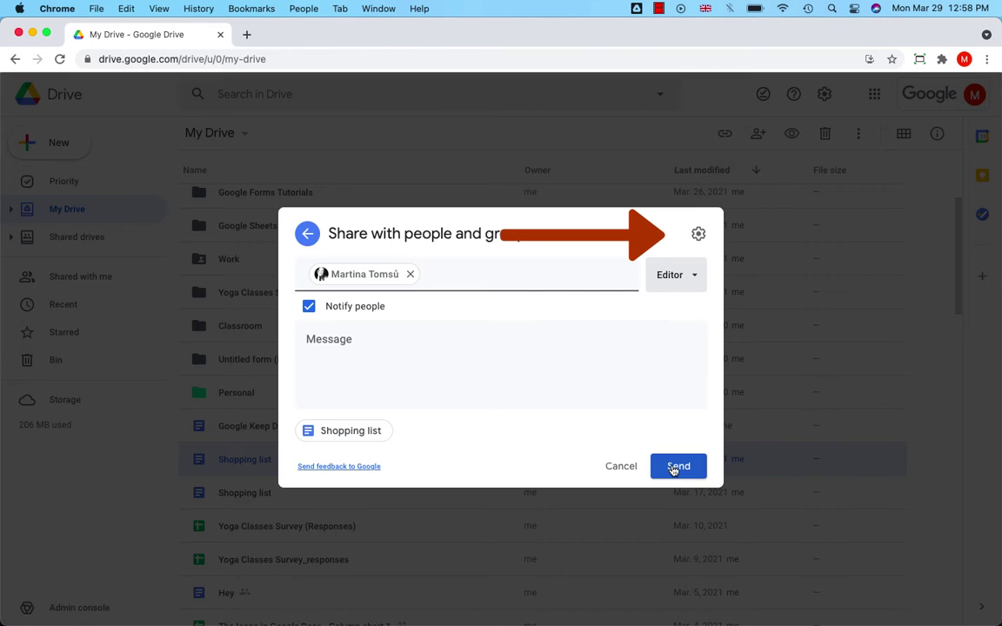
Review the permission settings for editors and viewers, and send the invitation, agreeing to share outside the organisation.
{"action": "left_click", "coordinate": [699, 233]}
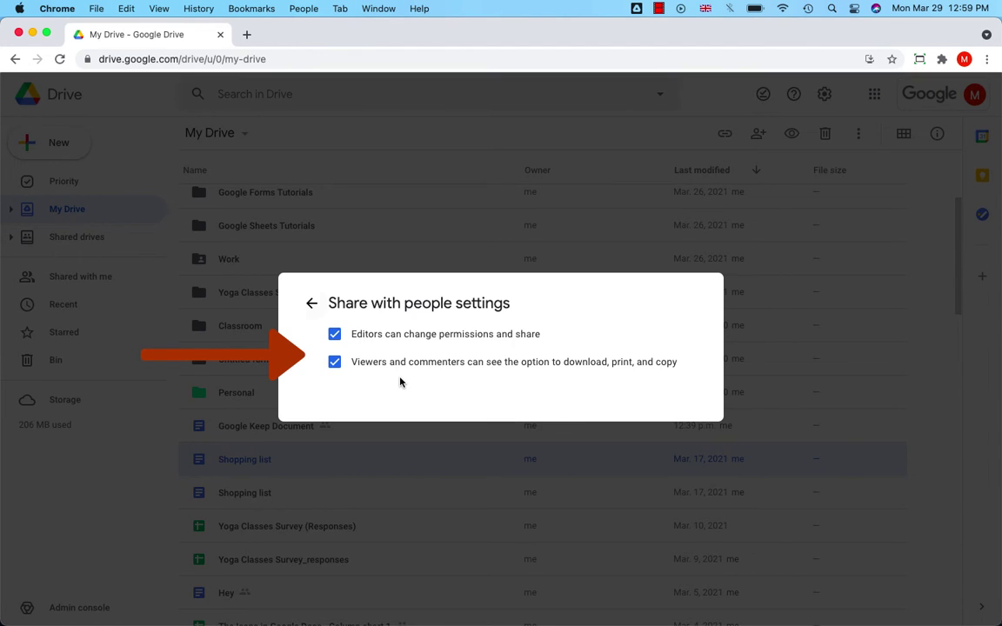
{"action": "left_click", "coordinate": [312, 304]}
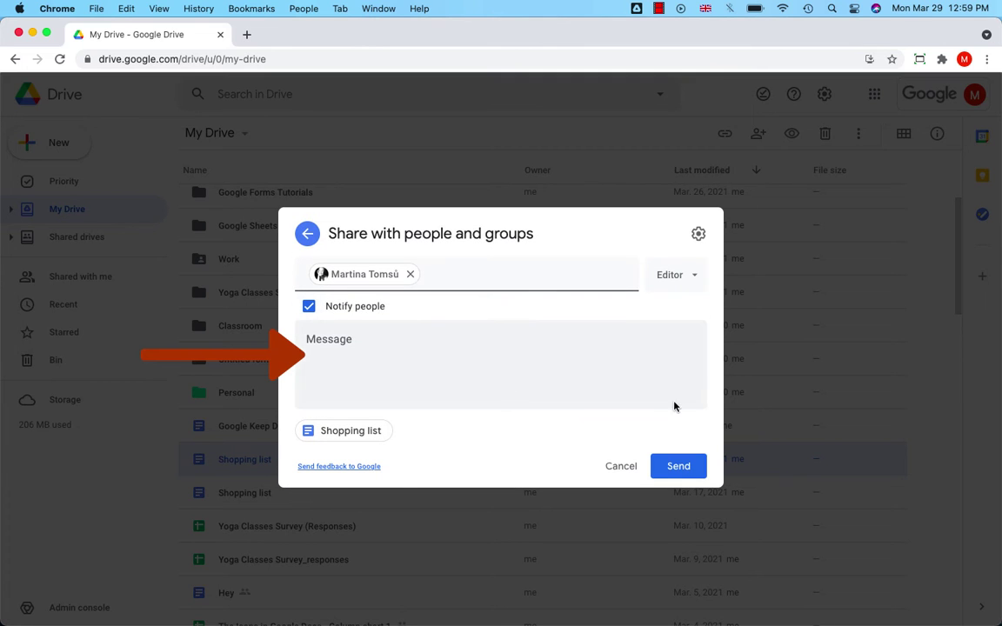
{"action": "left_click", "coordinate": [683, 467]}
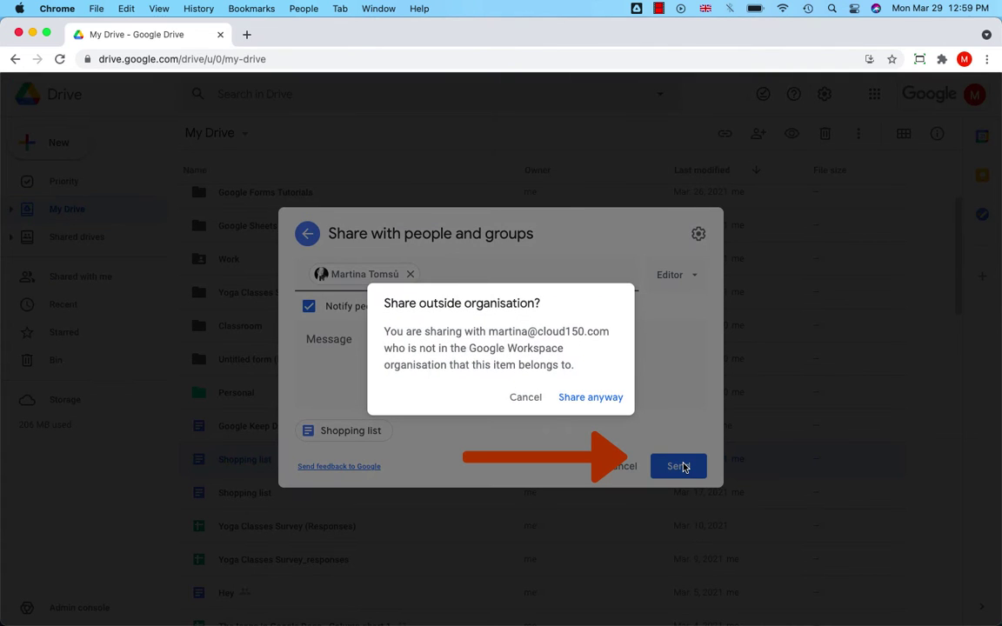
{"action": "left_click", "coordinate": [585, 399]}
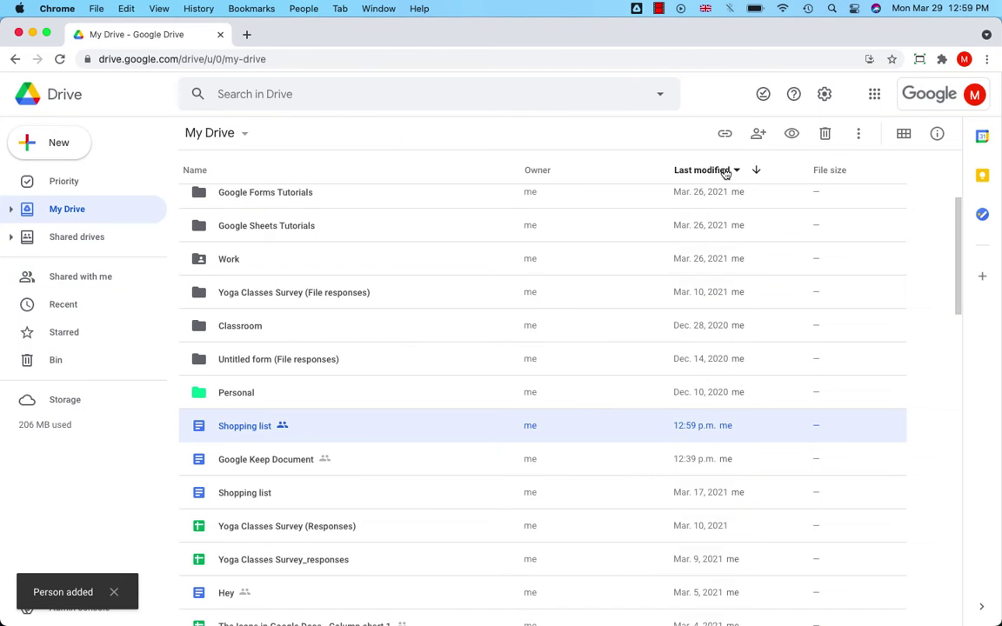
Set the shared Shopping list's link access to Anyone with the link and view the available link roles.
{"action": "left_click", "coordinate": [759, 134]}
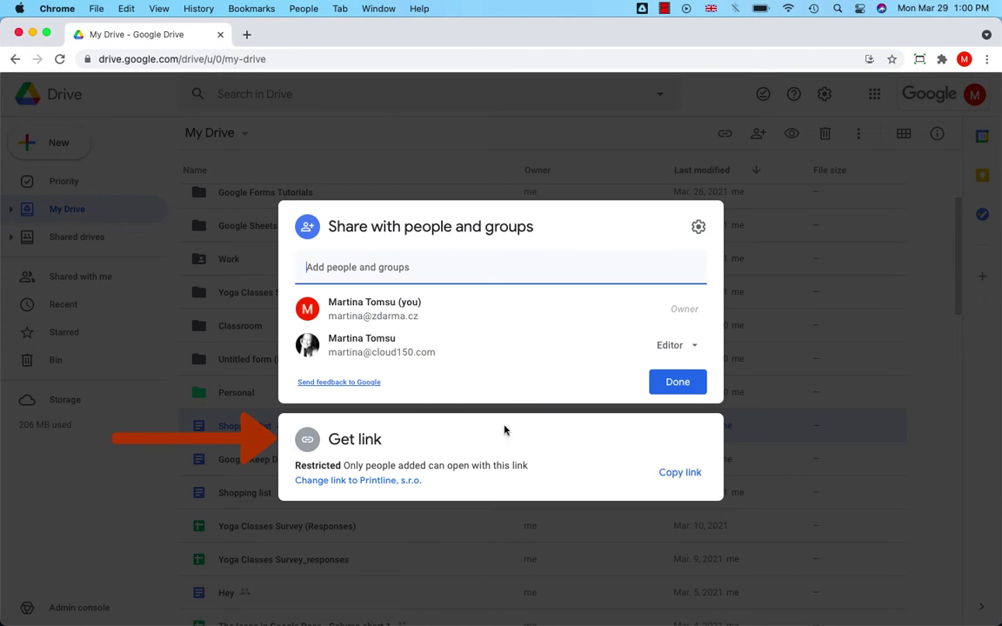
{"action": "left_click", "coordinate": [350, 460]}
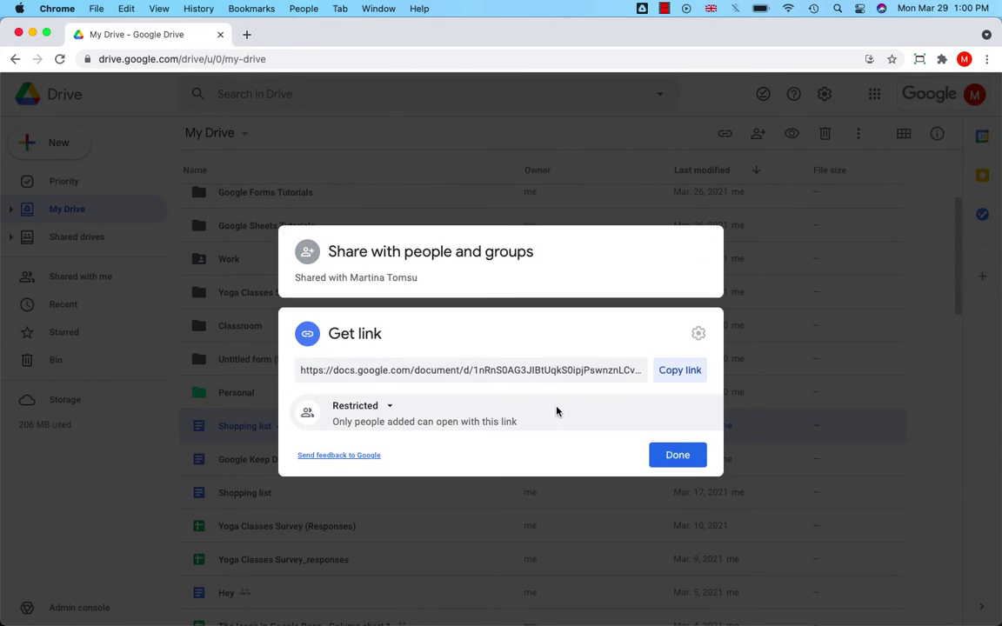
{"action": "left_click", "coordinate": [357, 405]}
{"action": "left_click", "coordinate": [389, 527]}
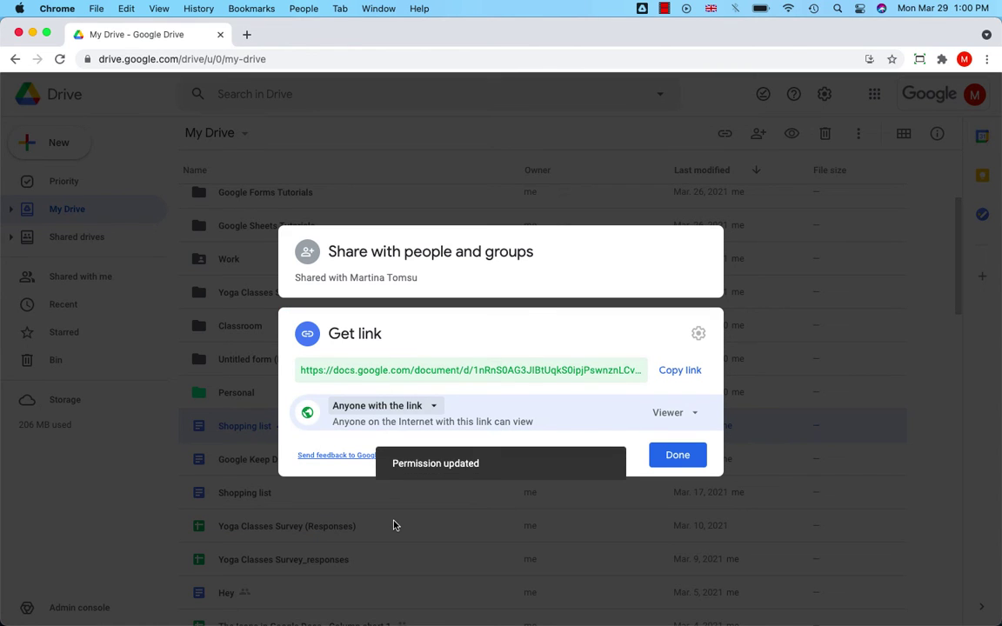
{"action": "left_click", "coordinate": [694, 413]}
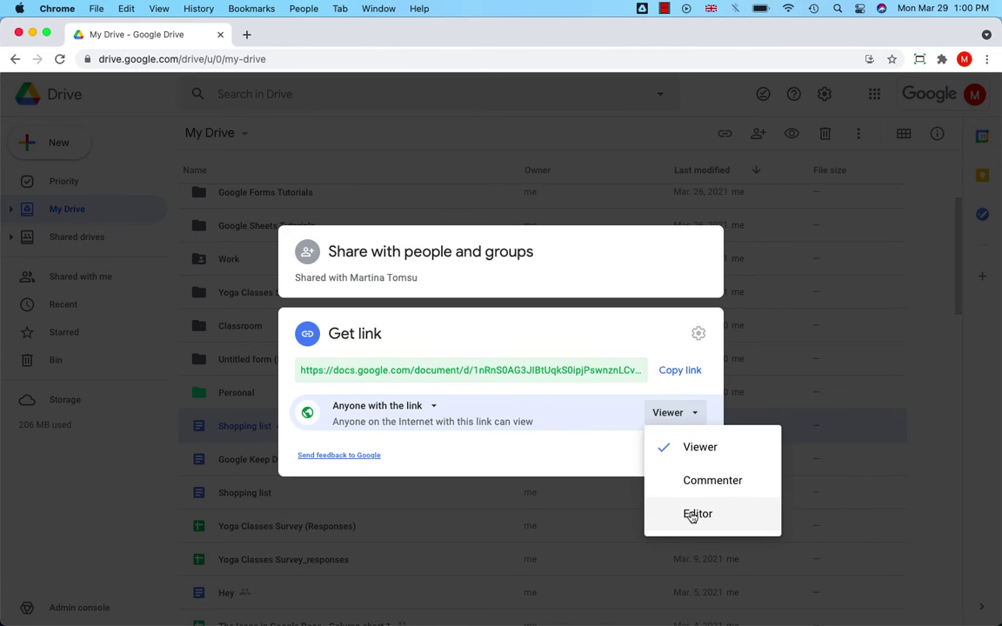
Limit the Shopping list's link access to Printline, s.r.o. and view the roles available for that group.
{"action": "left_click", "coordinate": [383, 406]}
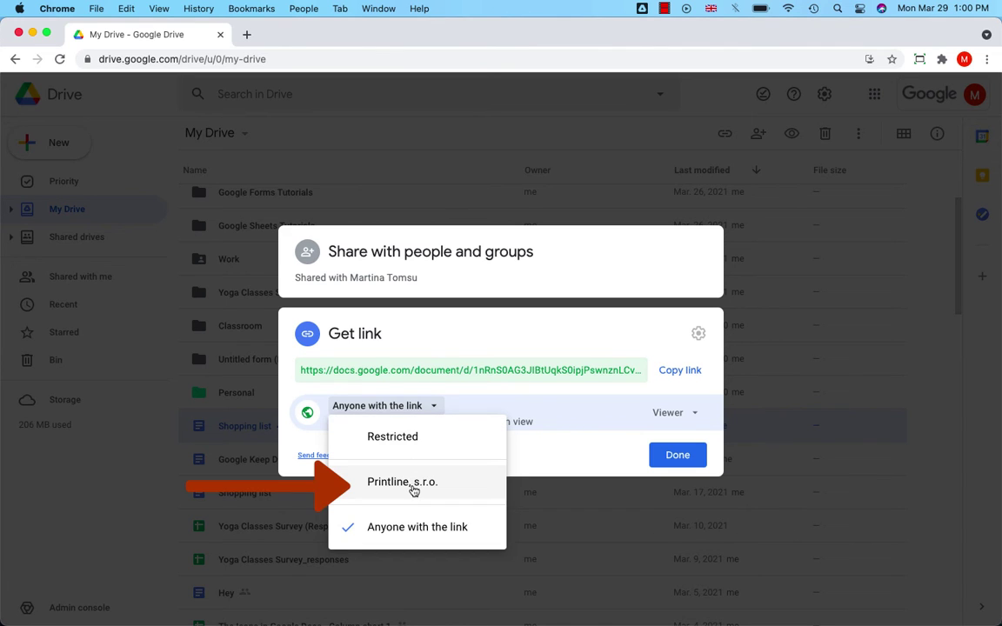
{"action": "left_click", "coordinate": [414, 491]}
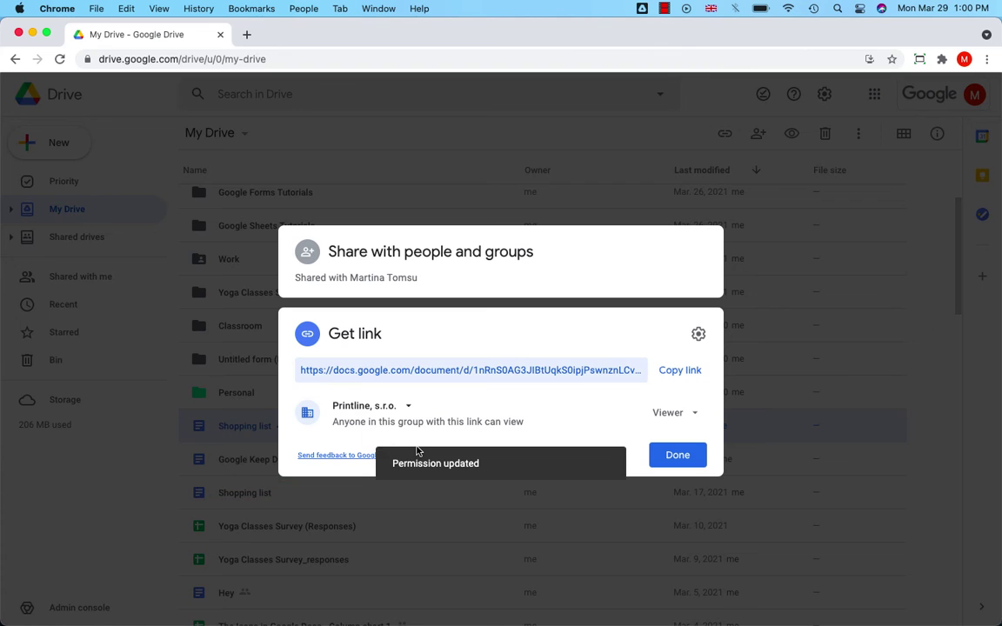
{"action": "left_click", "coordinate": [696, 414]}
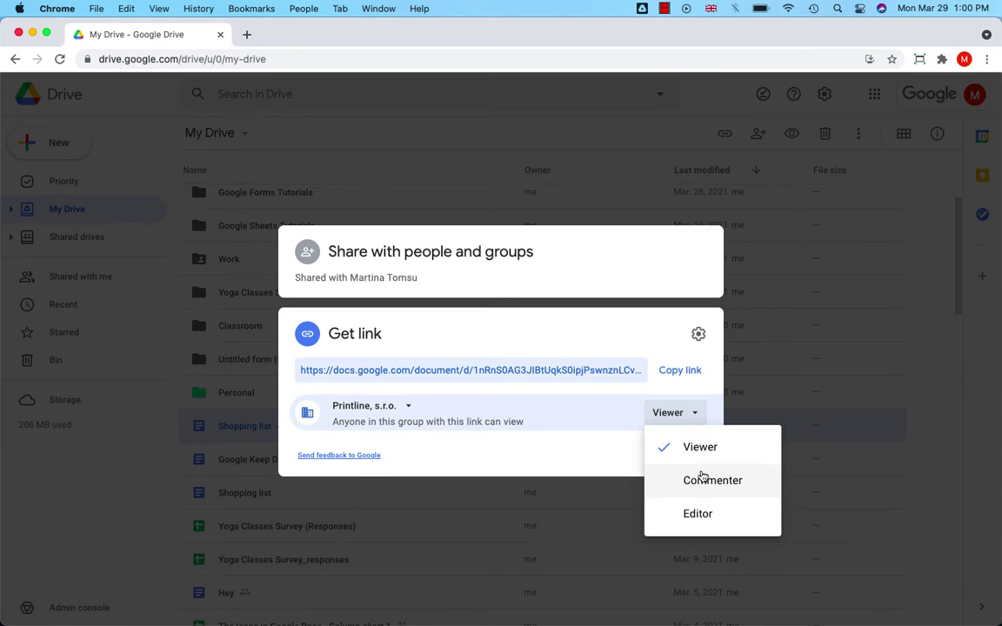
{"action": "left_click", "coordinate": [698, 414]}
Set the Shopping list's link access back to Restricted and return to the people and groups section.
{"action": "left_click", "coordinate": [408, 406]}
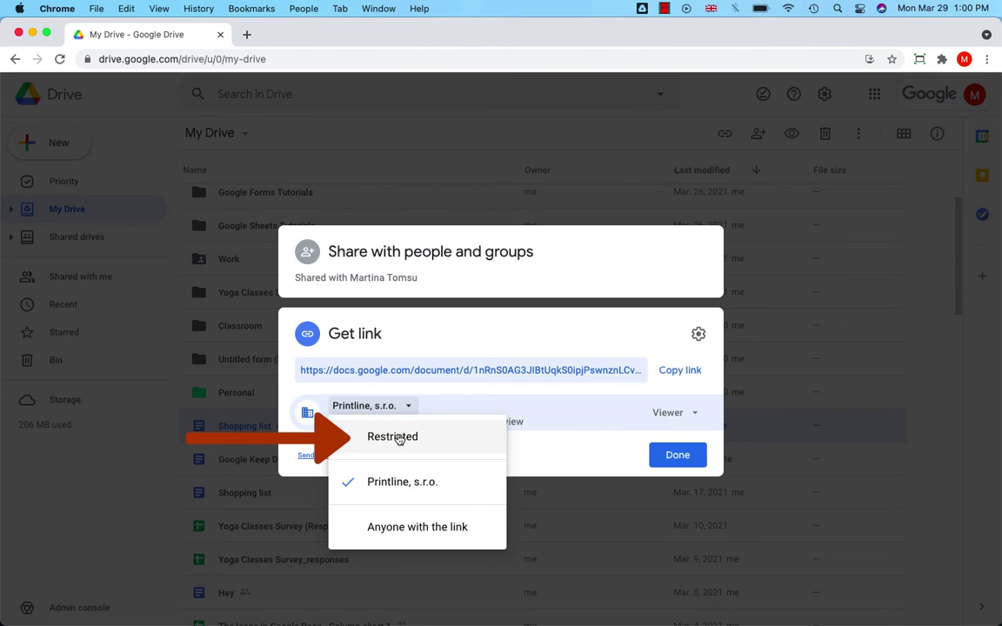
{"action": "left_click", "coordinate": [400, 436]}
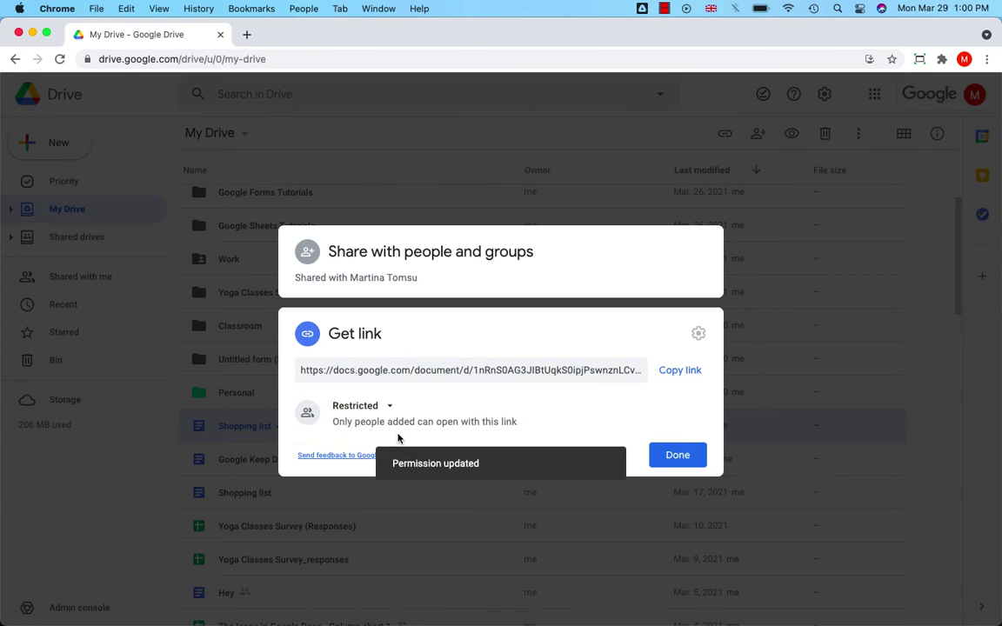
{"action": "left_click", "coordinate": [438, 275]}
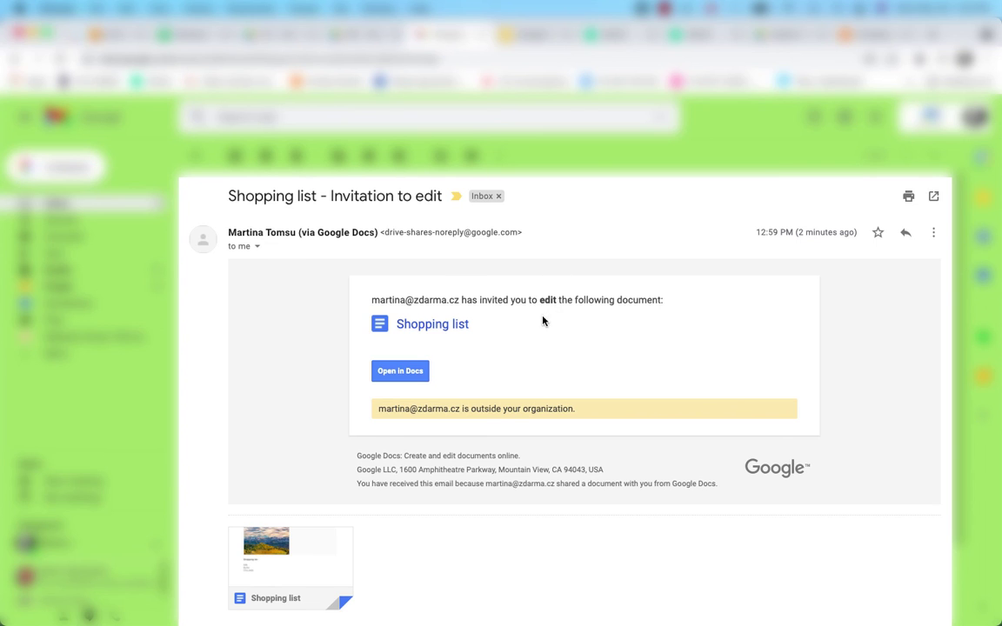
{"action": "mouse_move", "coordinate": [300, 559]}
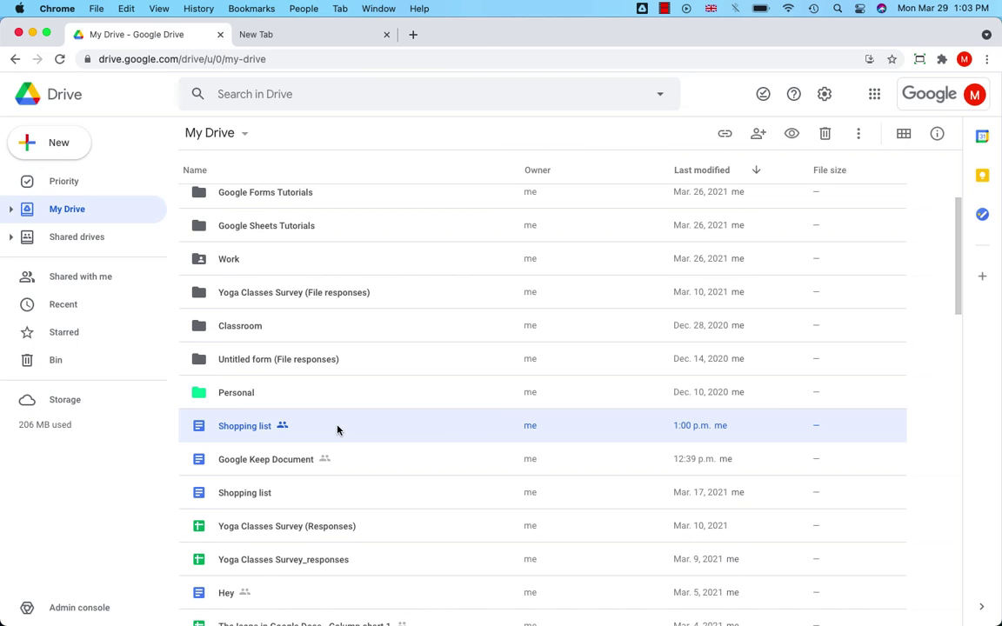
Reopen sharing for the shared Shopping list and open the access options of the invited person.
{"action": "right_click", "coordinate": [337, 430]}
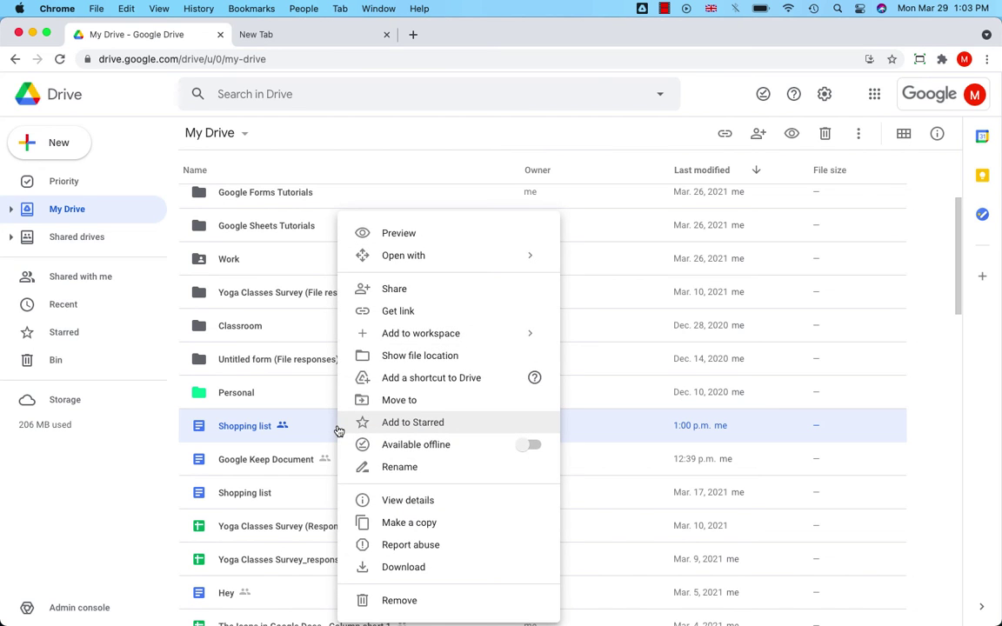
{"action": "left_click", "coordinate": [397, 288]}
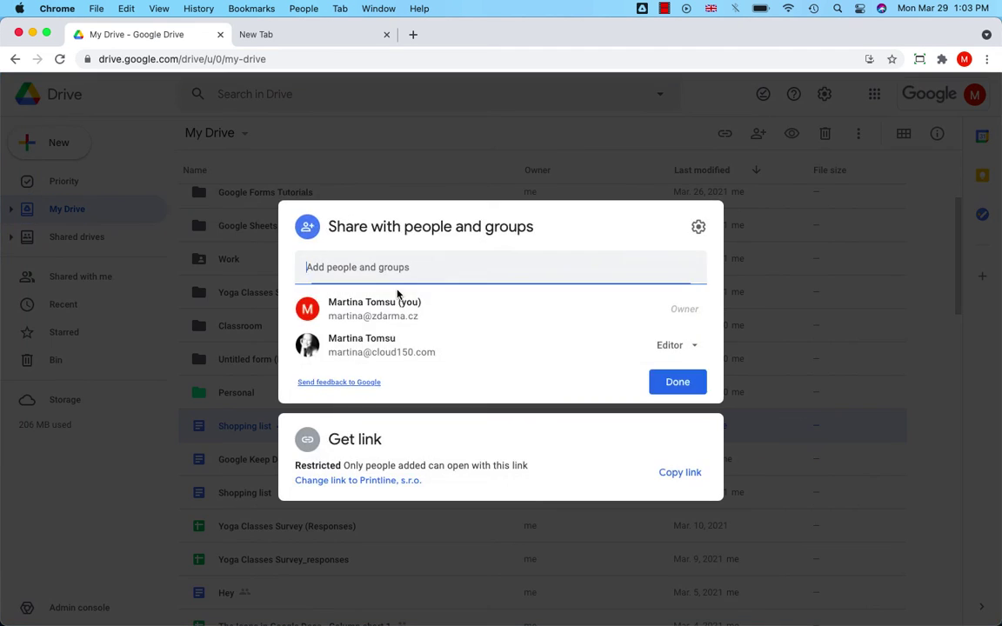
{"action": "left_click", "coordinate": [409, 319]}
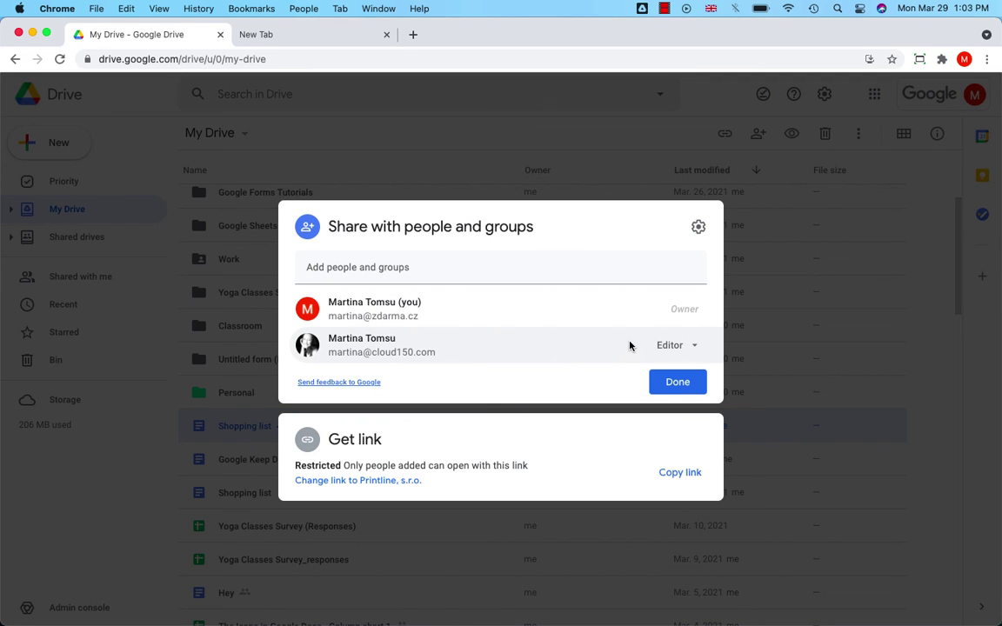
{"action": "left_click", "coordinate": [696, 346]}
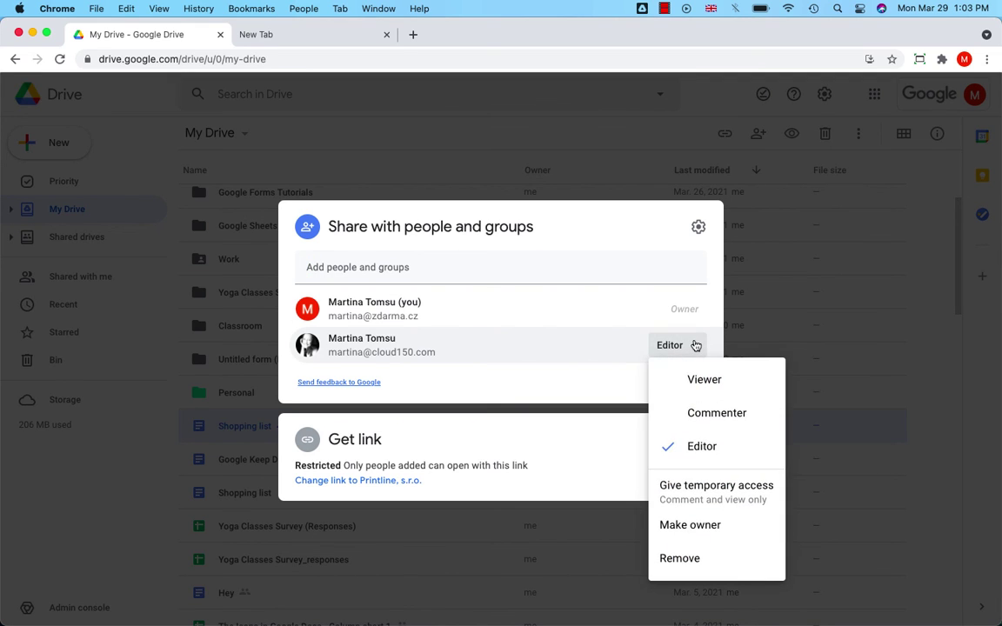